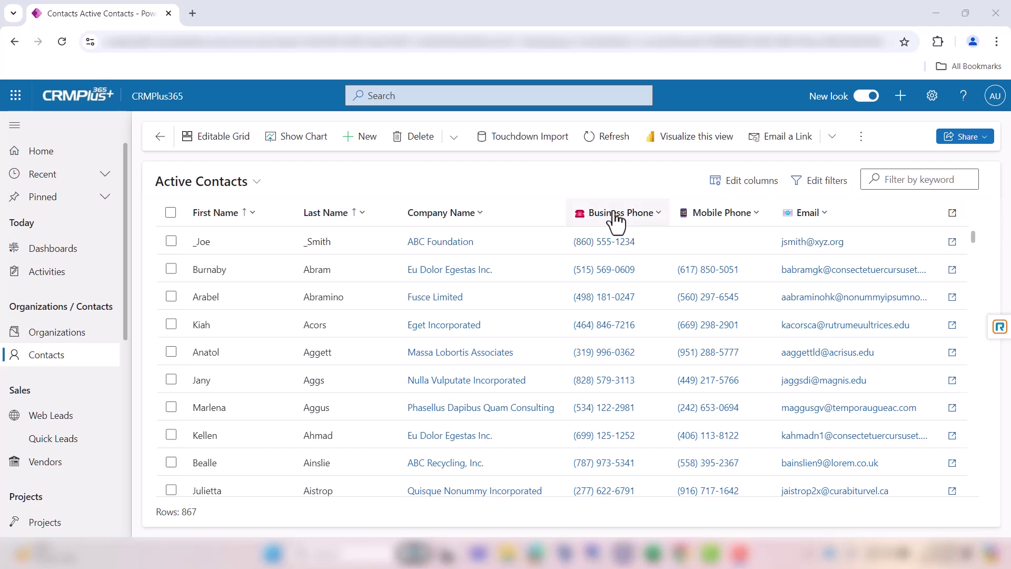
pyautogui.click(258, 185)
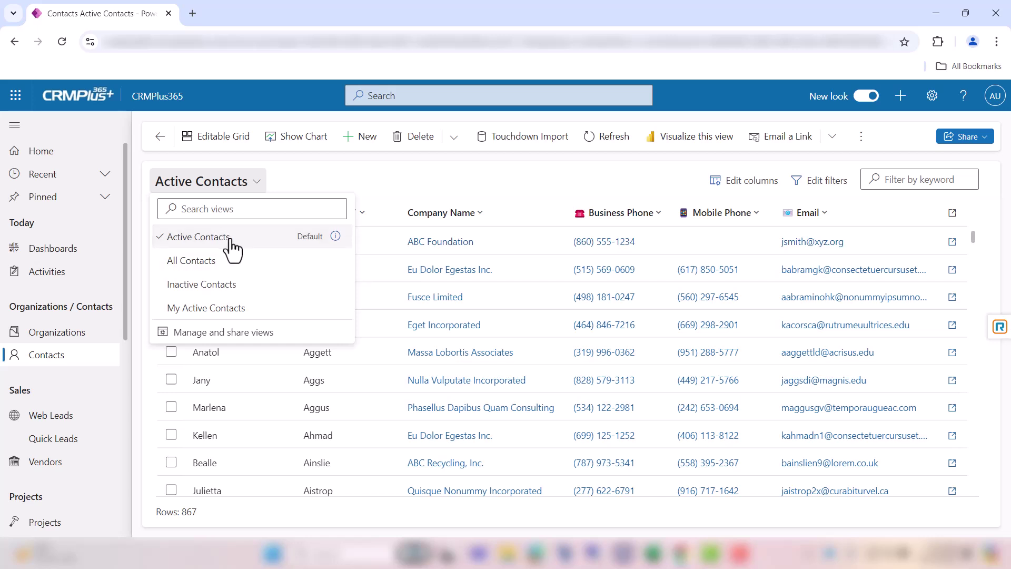
pyautogui.click(414, 176)
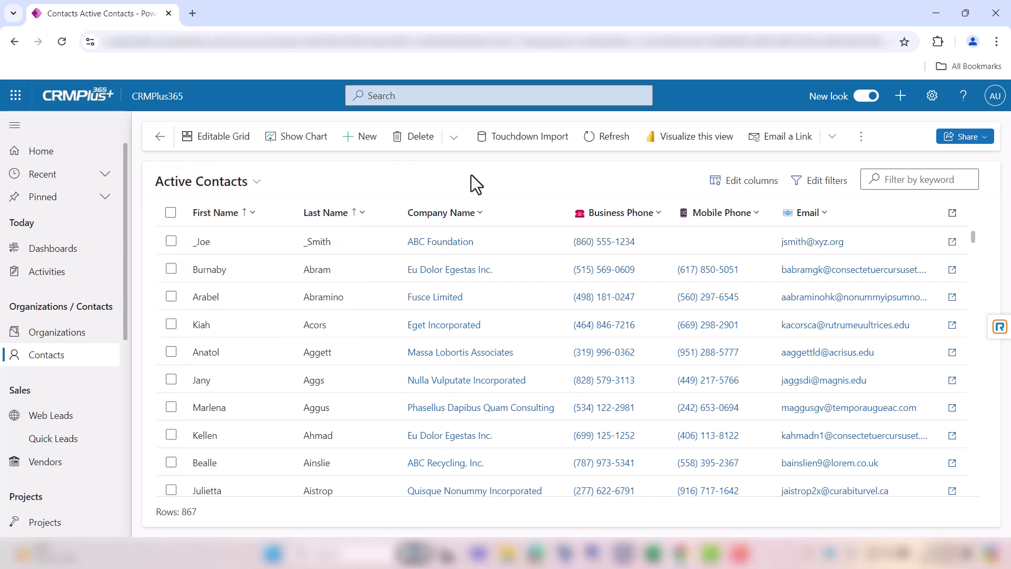
# Add a related entity condition for Company Name (Organizations) to the filters of the Active Contacts view.
pyautogui.click(824, 192)
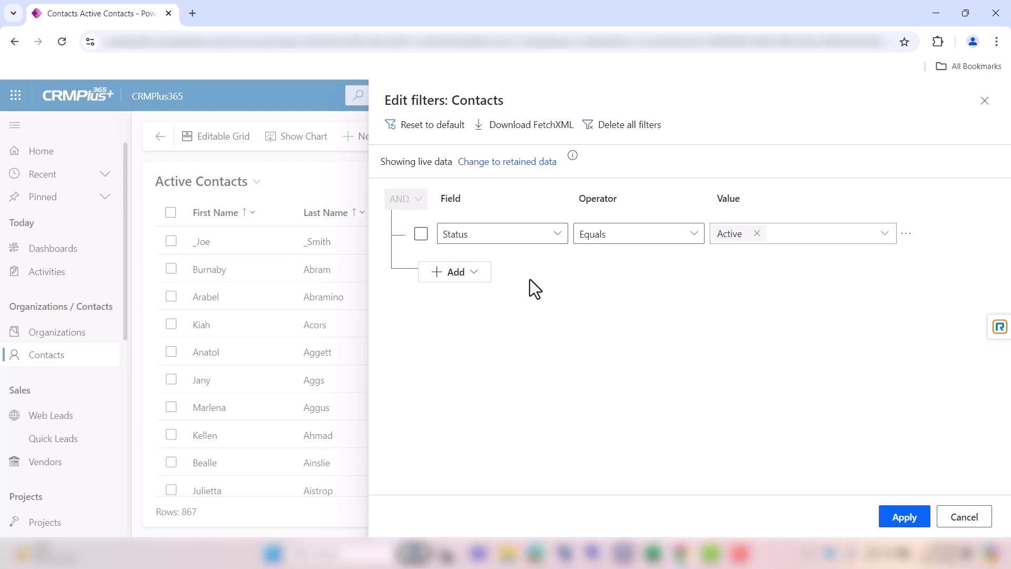
pyautogui.click(475, 275)
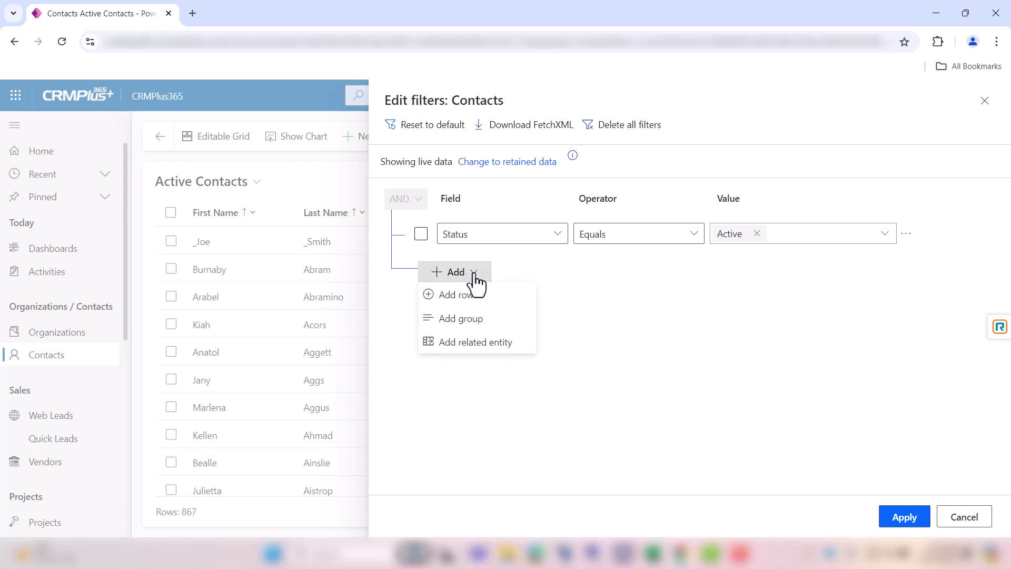
pyautogui.click(486, 343)
pyautogui.click(558, 296)
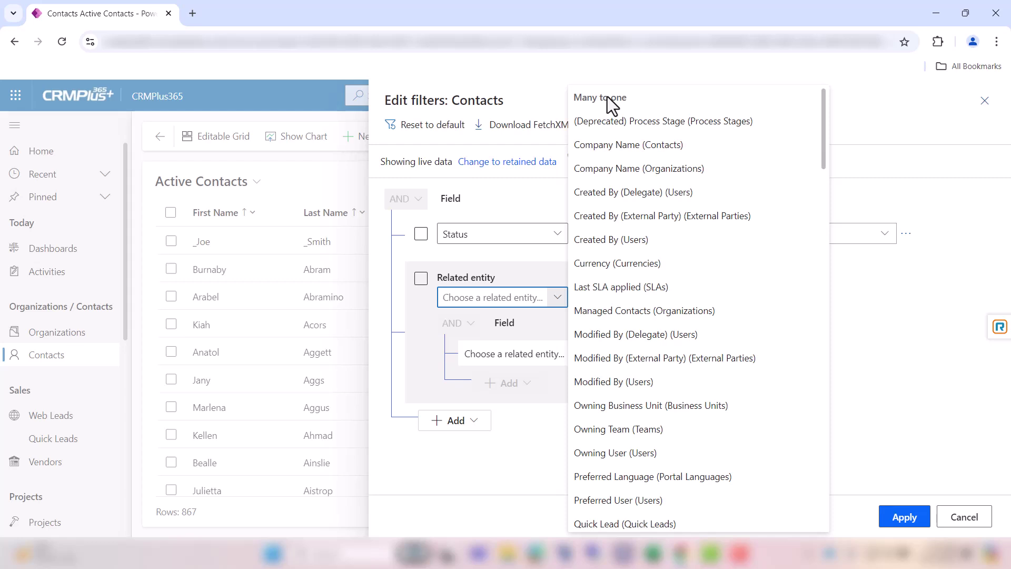
pyautogui.click(641, 169)
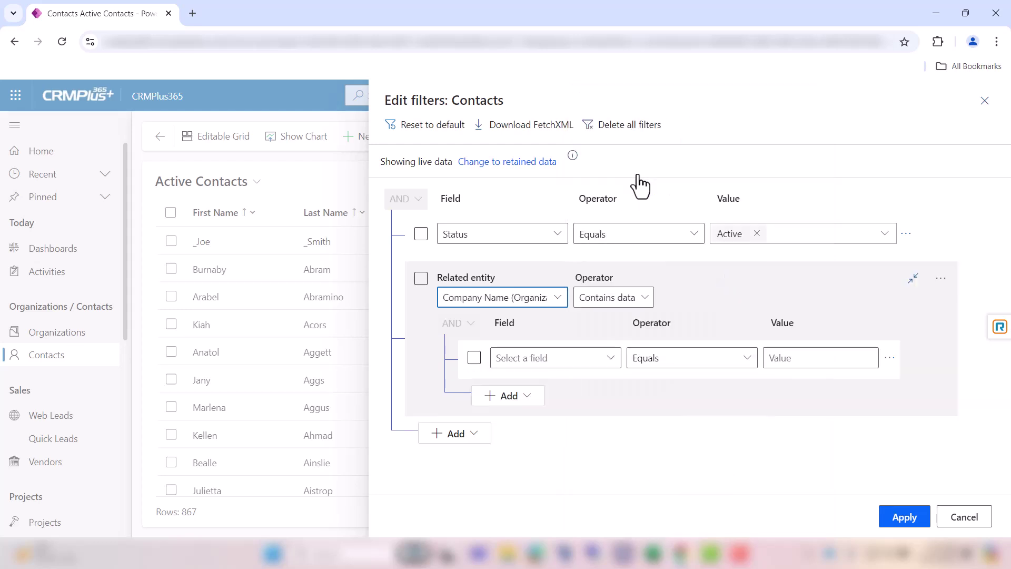
# Restrict the related organization to State/Province equals CT and apply the filter to the contacts.
pyautogui.click(611, 359)
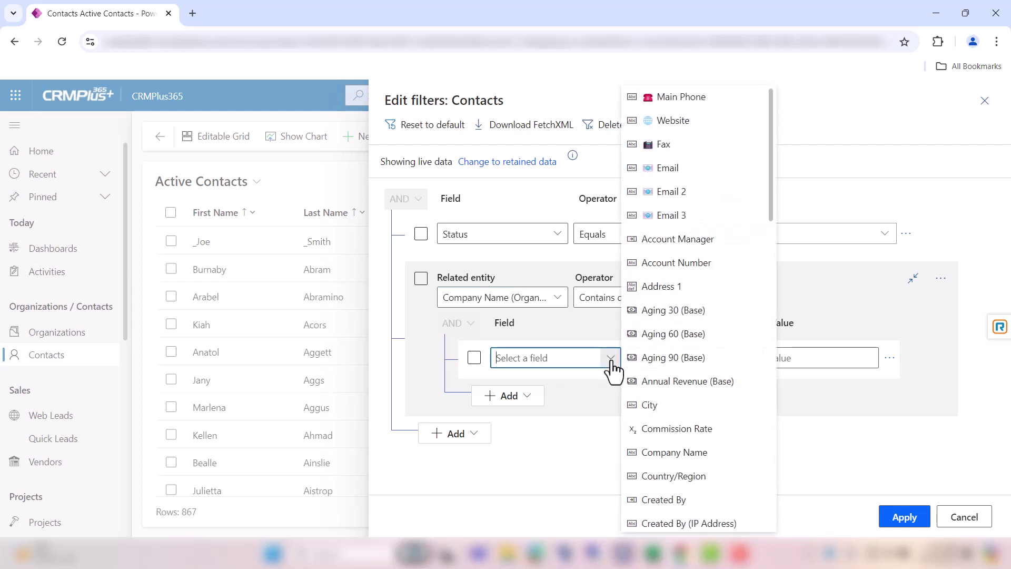
pyautogui.write('State/Province')
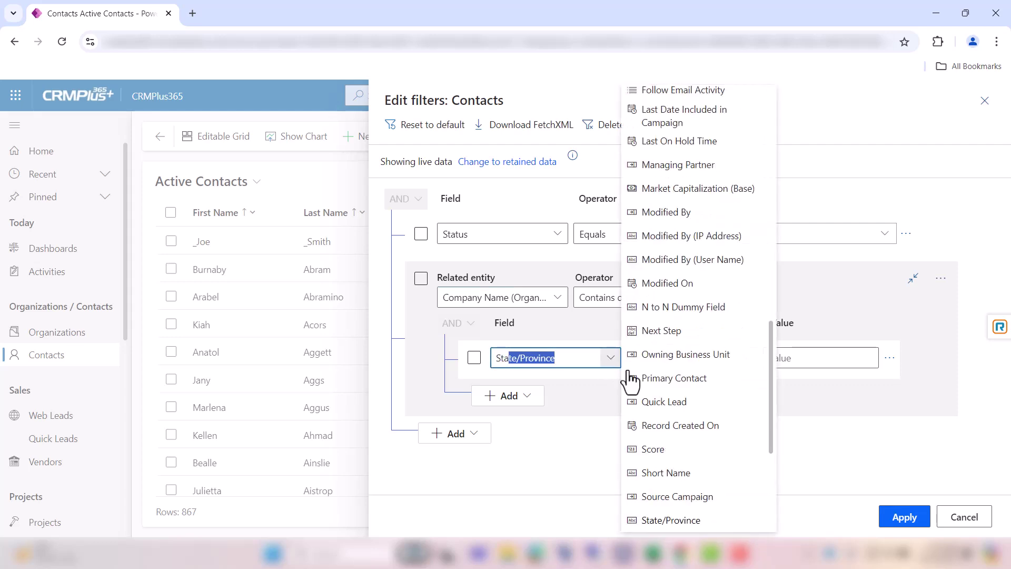
pyautogui.click(683, 521)
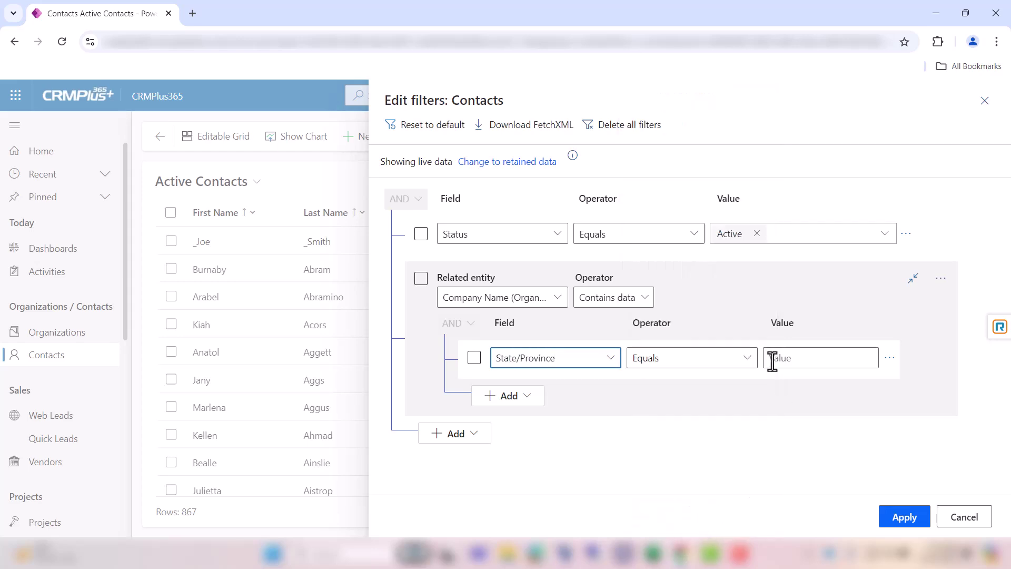
pyautogui.click(801, 358)
pyautogui.write('CT')
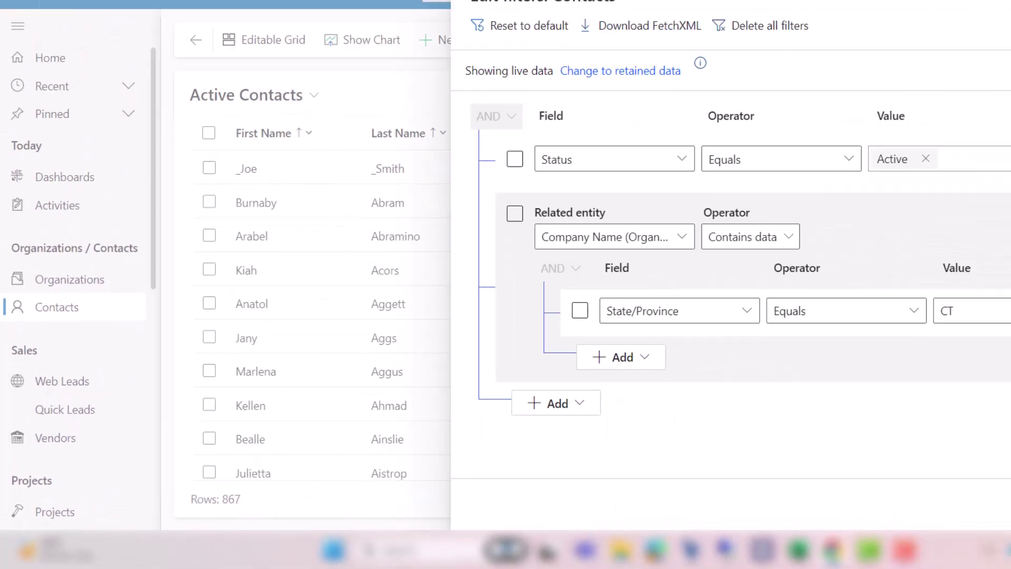
pyautogui.click(910, 526)
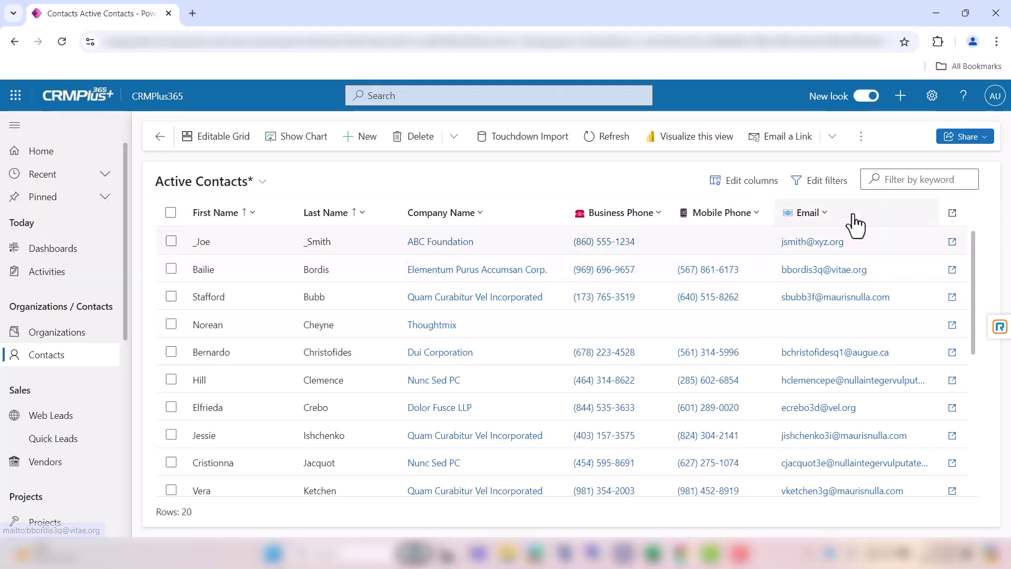
# Add a filter row to the contacts requiring that Email contains data, and apply the filters.
pyautogui.click(825, 181)
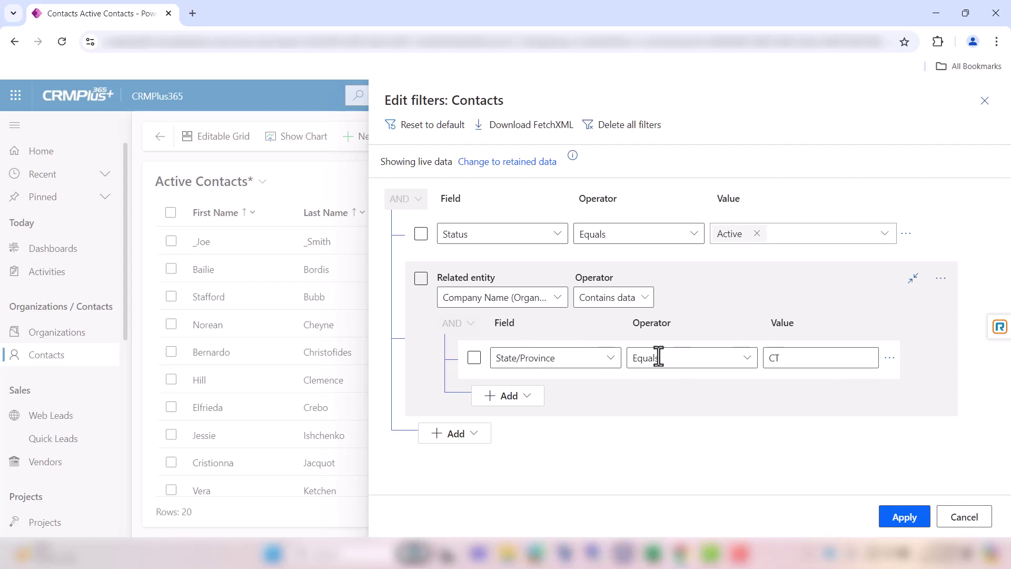
pyautogui.click(458, 443)
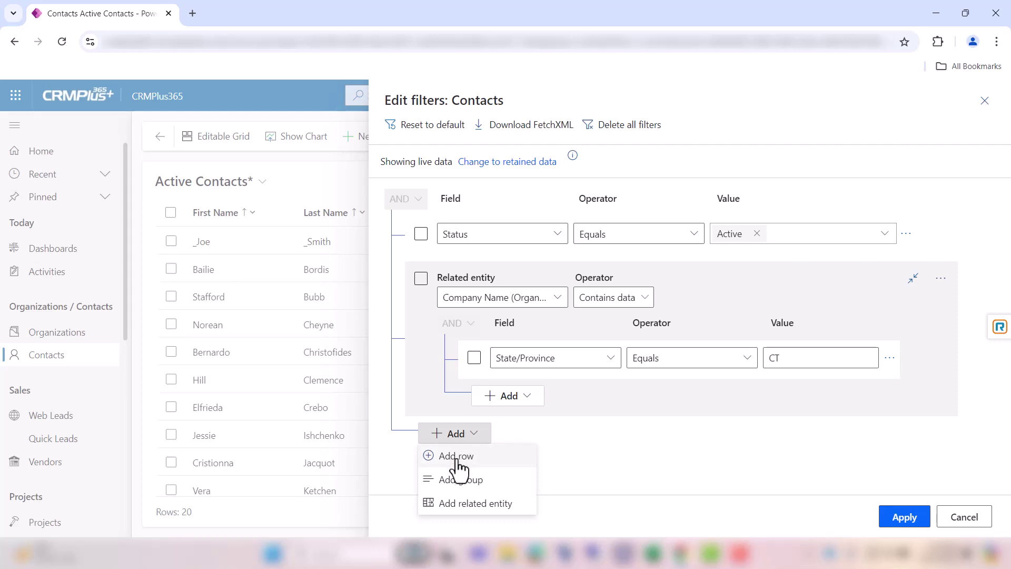
pyautogui.click(456, 456)
pyautogui.click(512, 441)
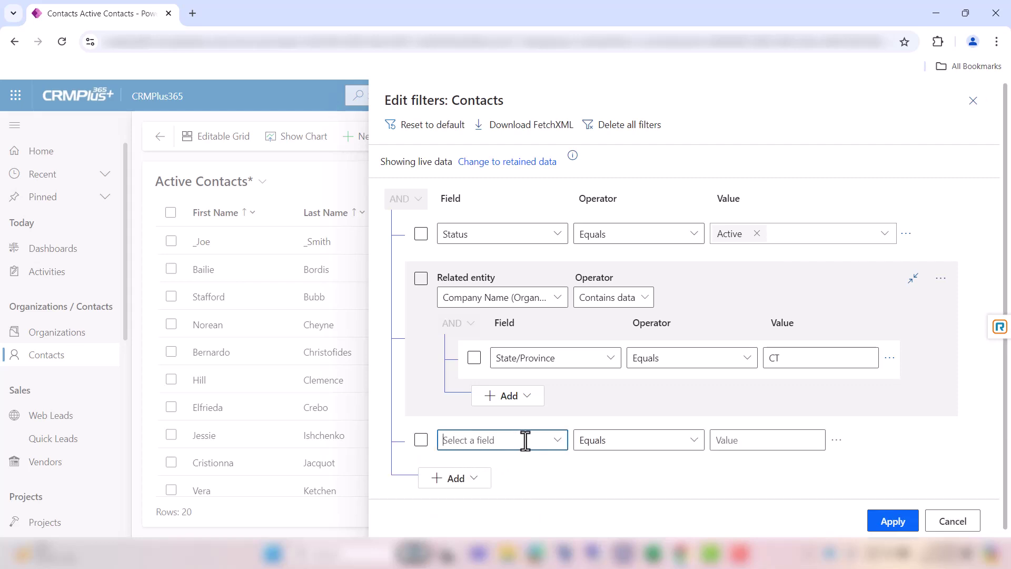
pyautogui.click(561, 446)
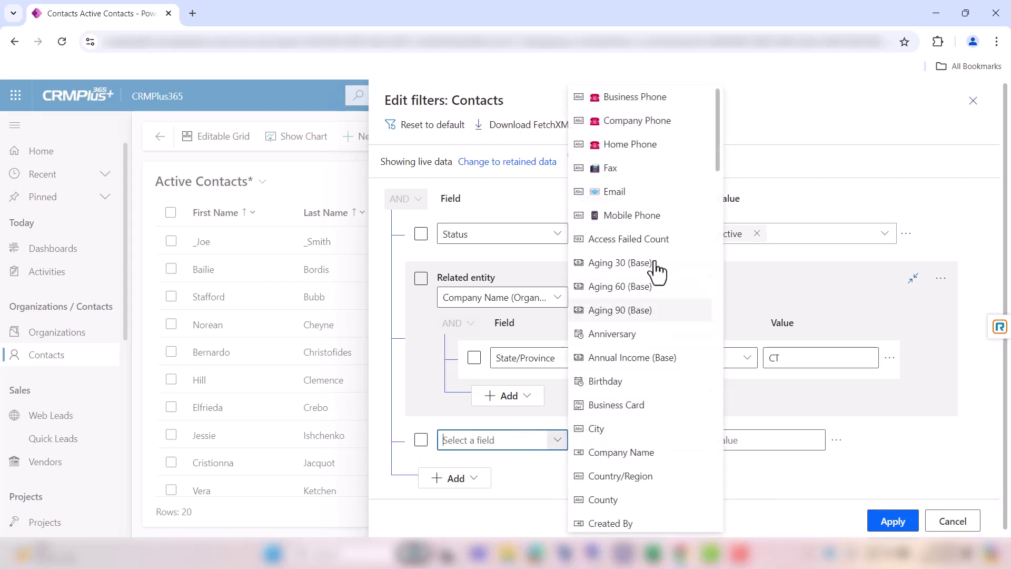
pyautogui.click(615, 191)
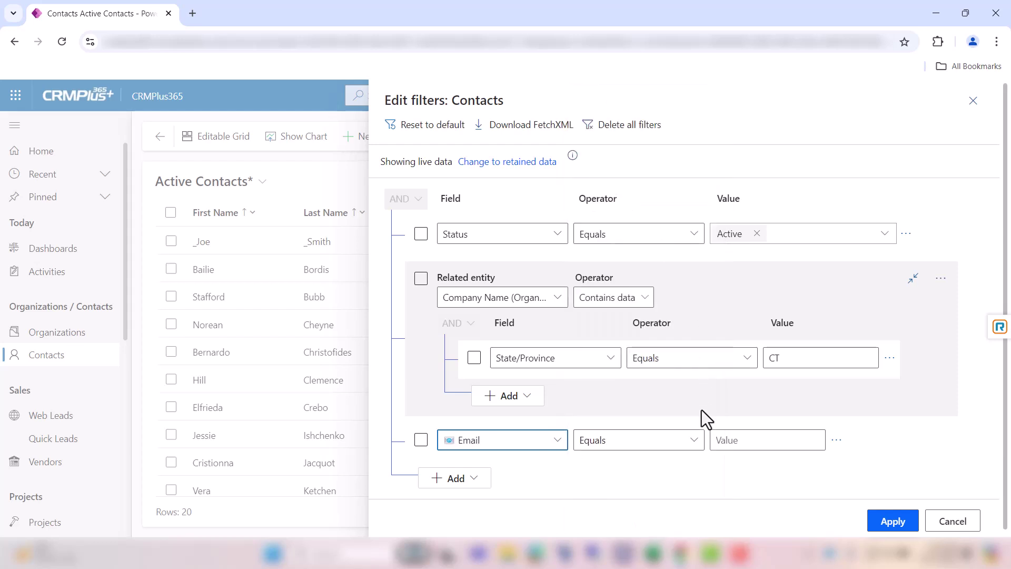
pyautogui.click(694, 441)
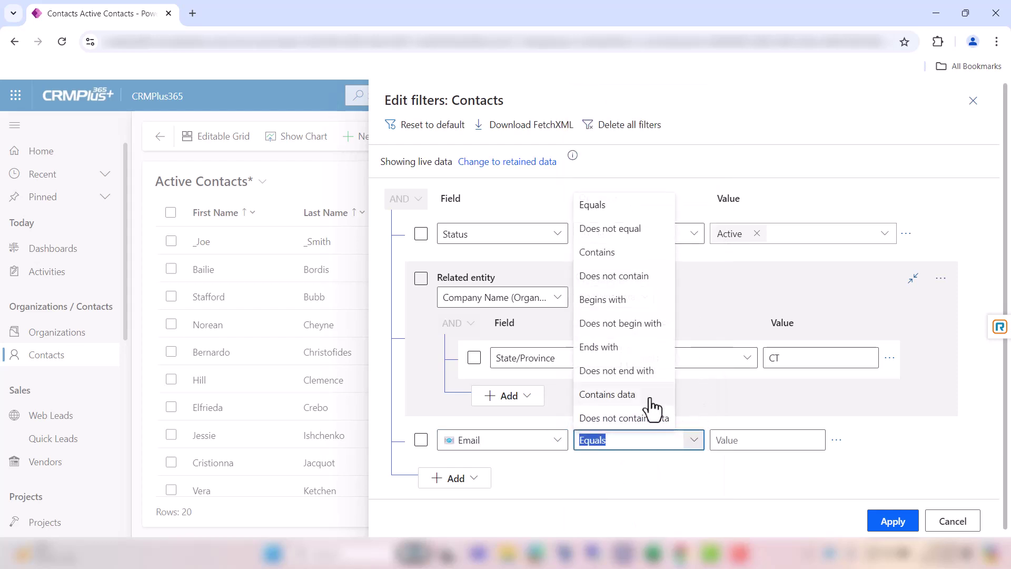
pyautogui.click(642, 400)
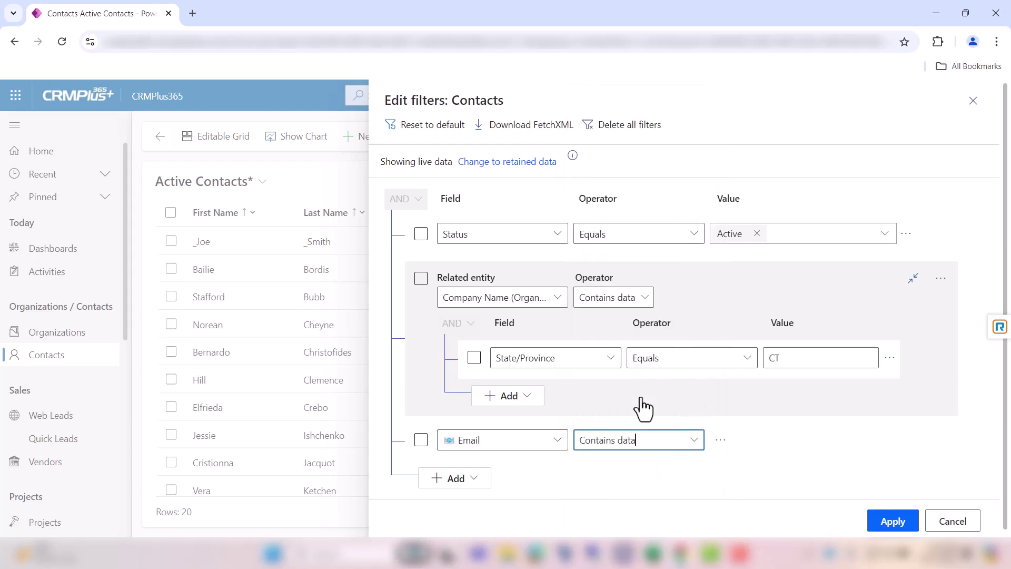
pyautogui.click(894, 524)
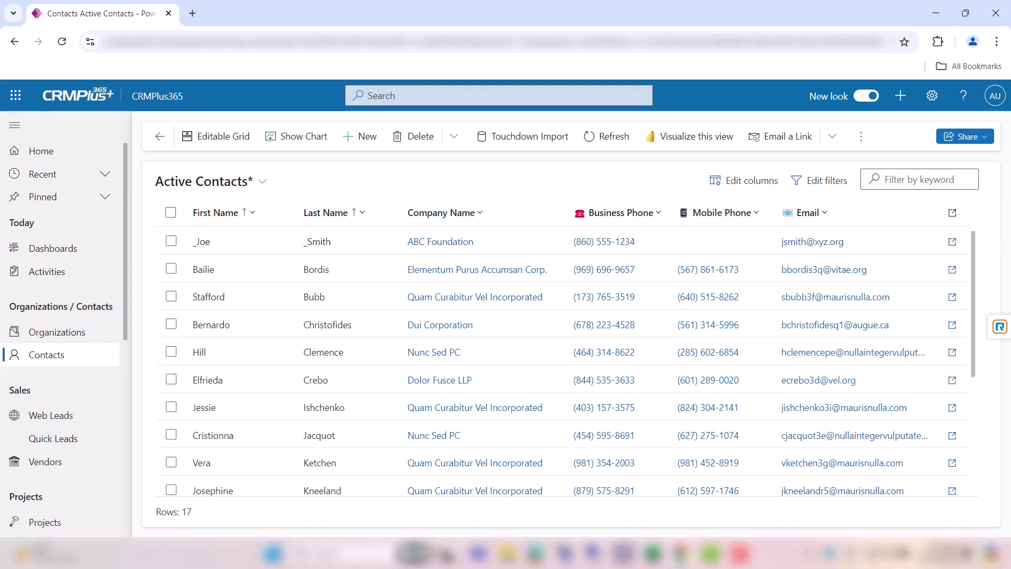
# Add the contact's own State/Province column to the view and apply the column change.
pyautogui.click(740, 181)
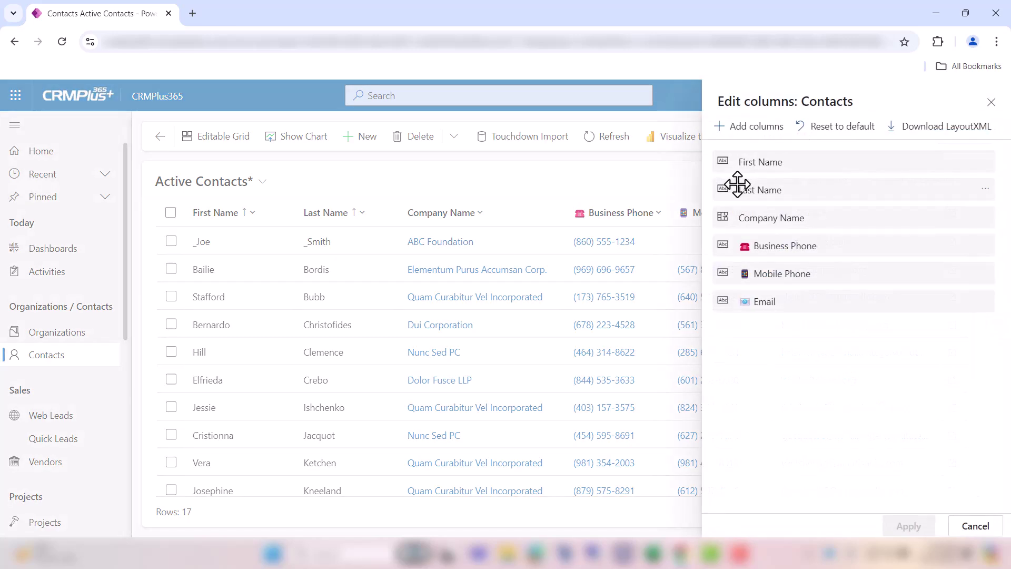
pyautogui.click(748, 127)
pyautogui.click(864, 158)
pyautogui.write('sta')
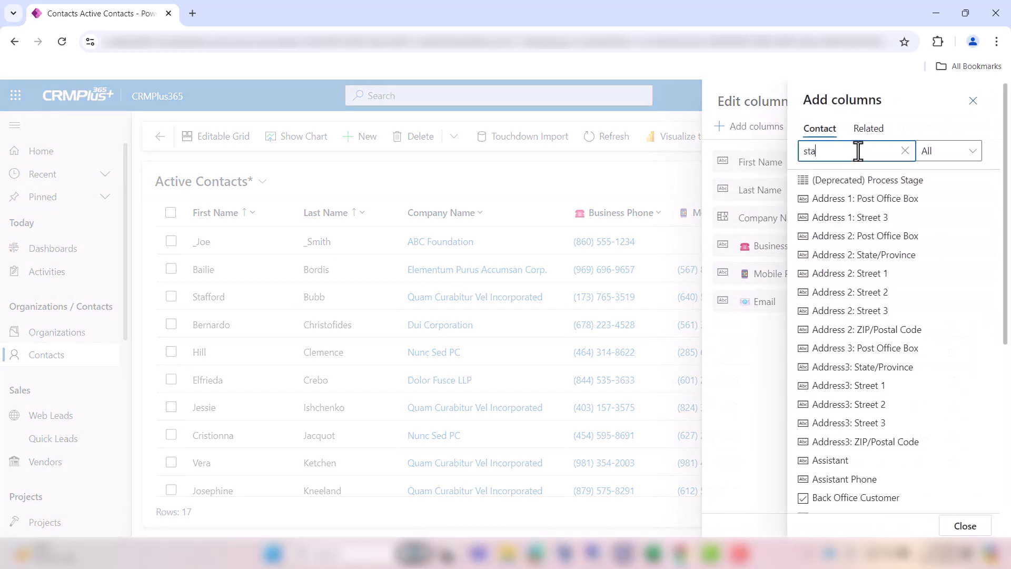
pyautogui.click(829, 349)
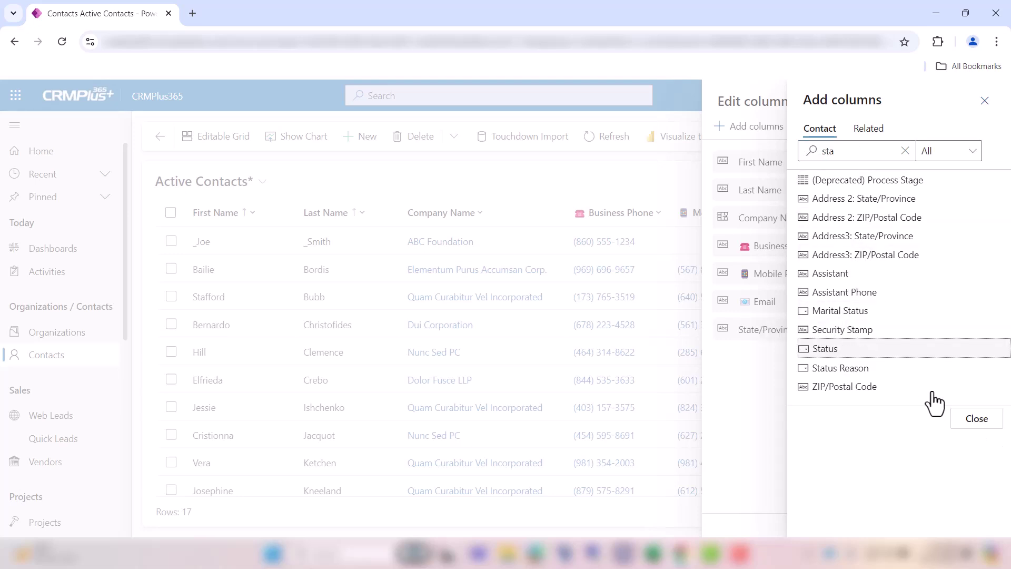
pyautogui.click(978, 421)
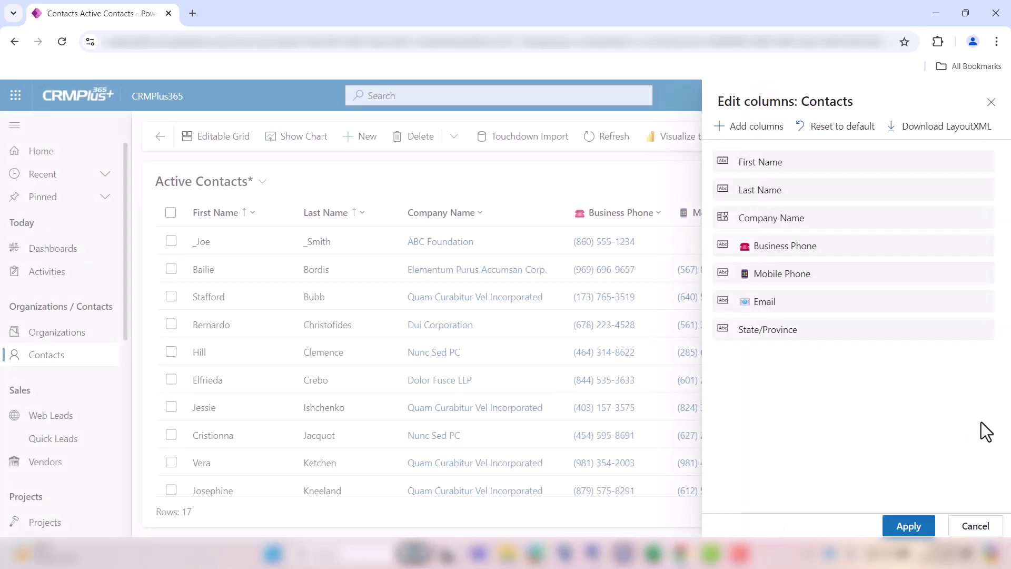
pyautogui.click(912, 528)
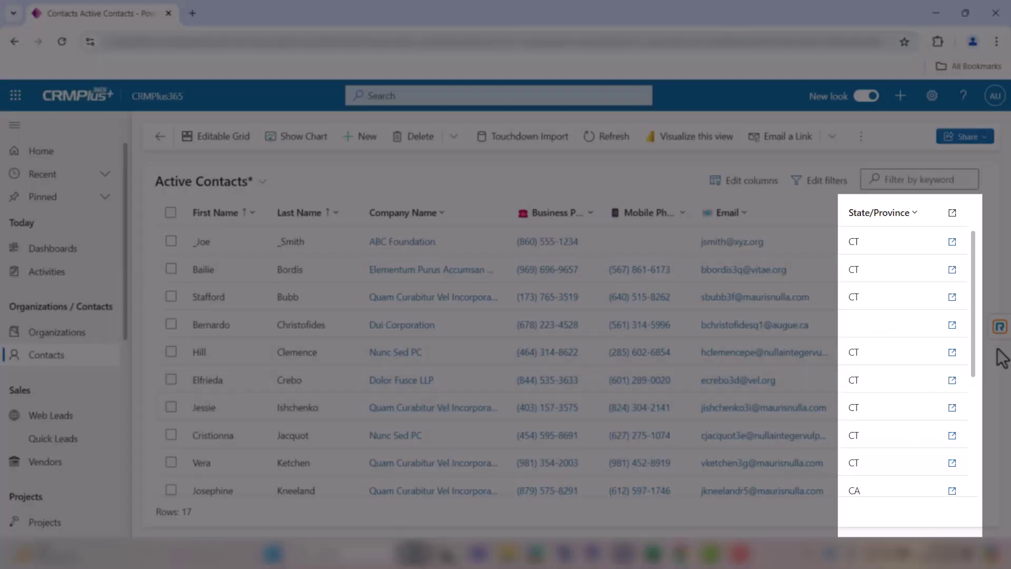
# Add the State/Province (Company Name) column from the related Organization to the view, apply it and compare both state columns.
pyautogui.moveTo(974, 361); pyautogui.dragTo(964, 321)
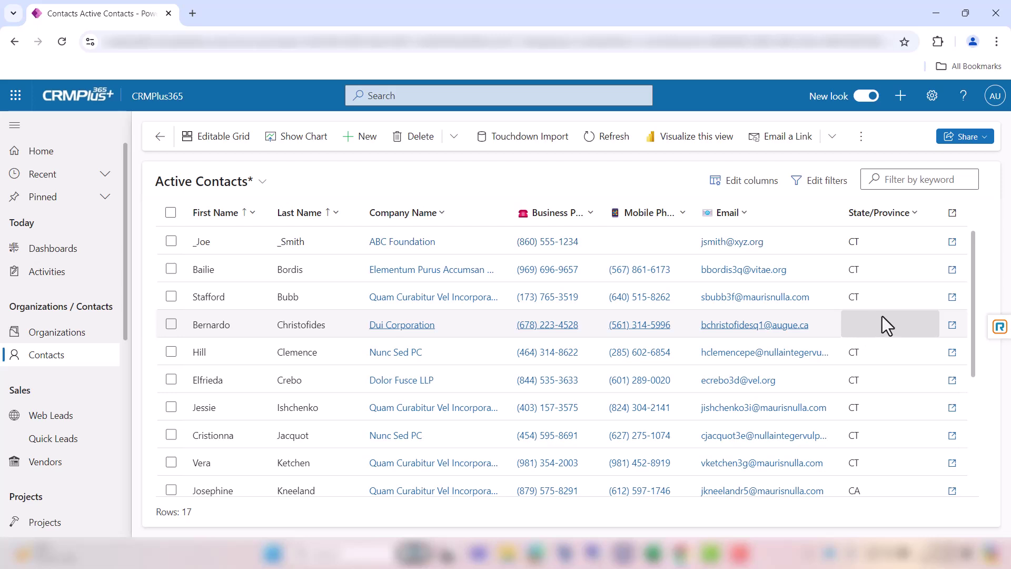
pyautogui.click(740, 183)
pyautogui.click(750, 129)
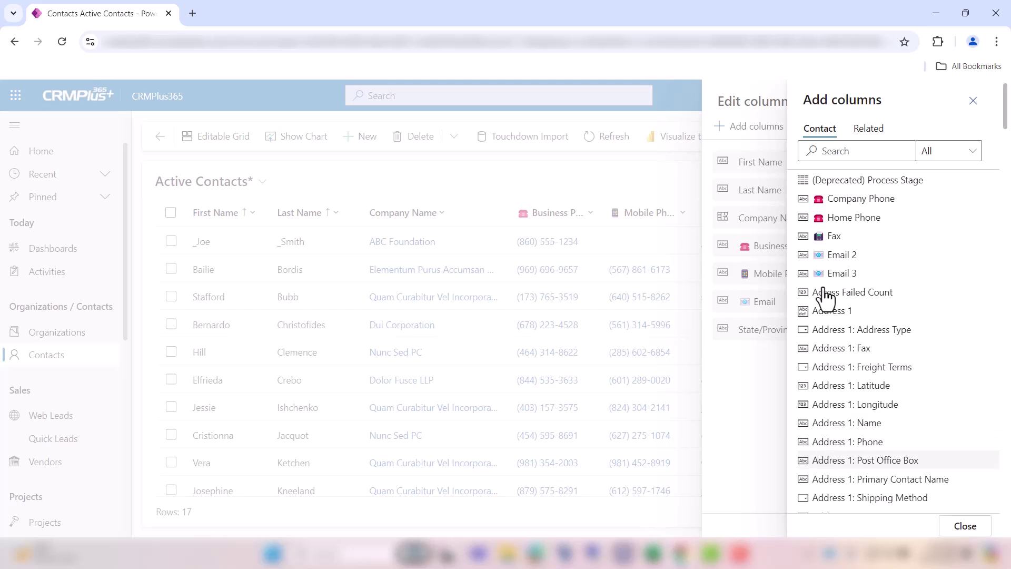
pyautogui.click(874, 137)
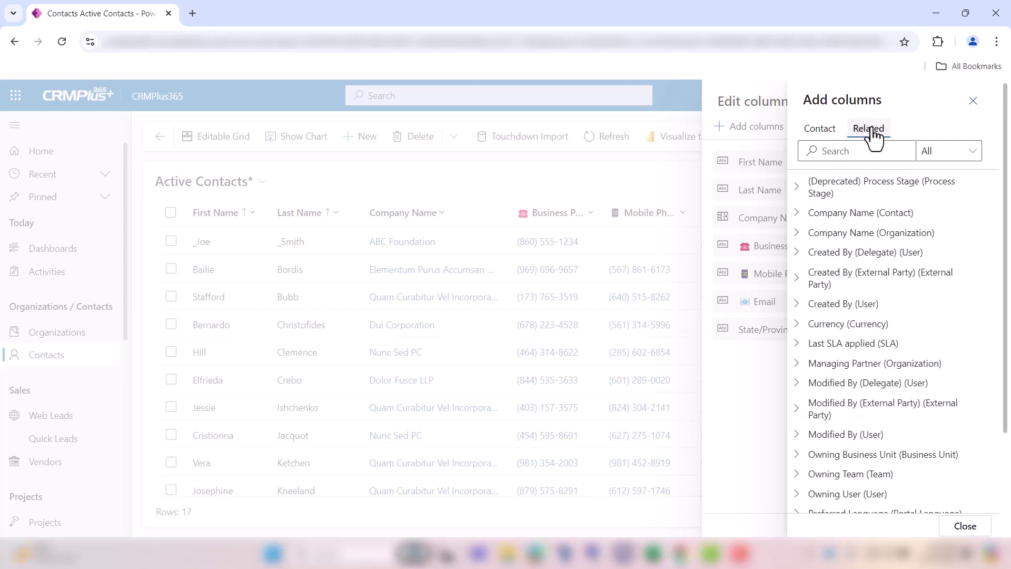
pyautogui.click(799, 243)
pyautogui.click(843, 150)
pyautogui.write('stat')
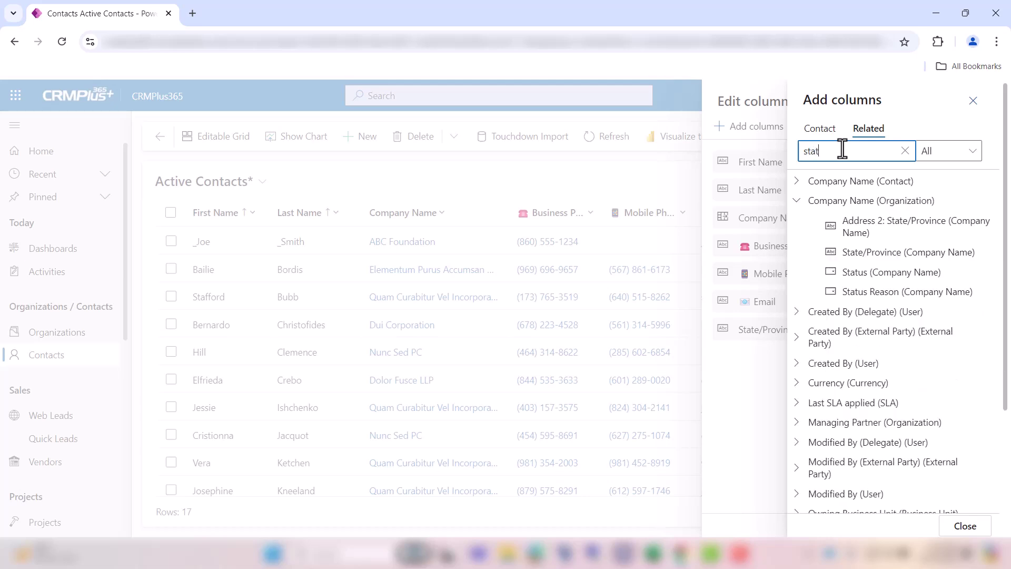
pyautogui.click(862, 255)
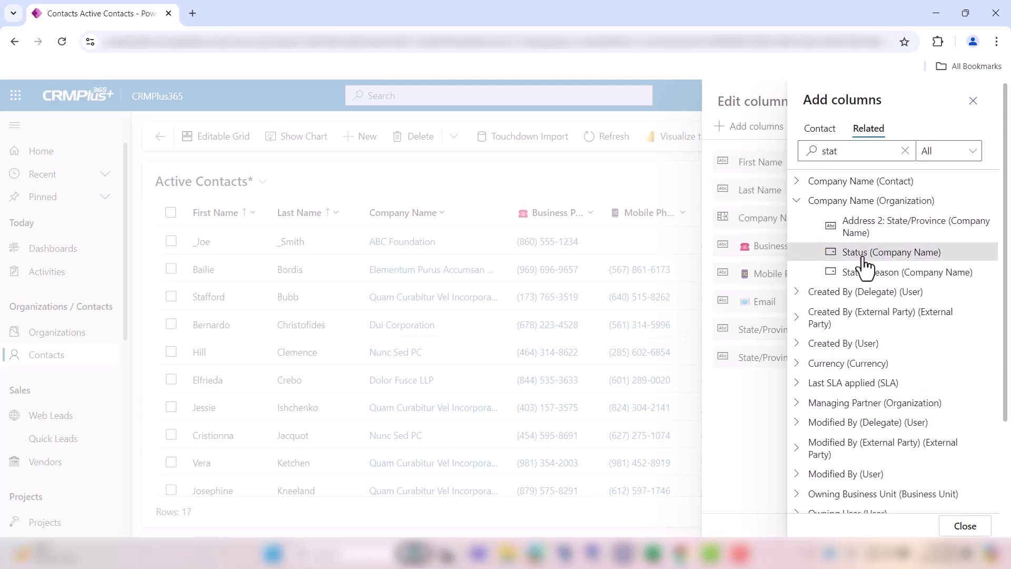
pyautogui.click(965, 526)
pyautogui.click(912, 529)
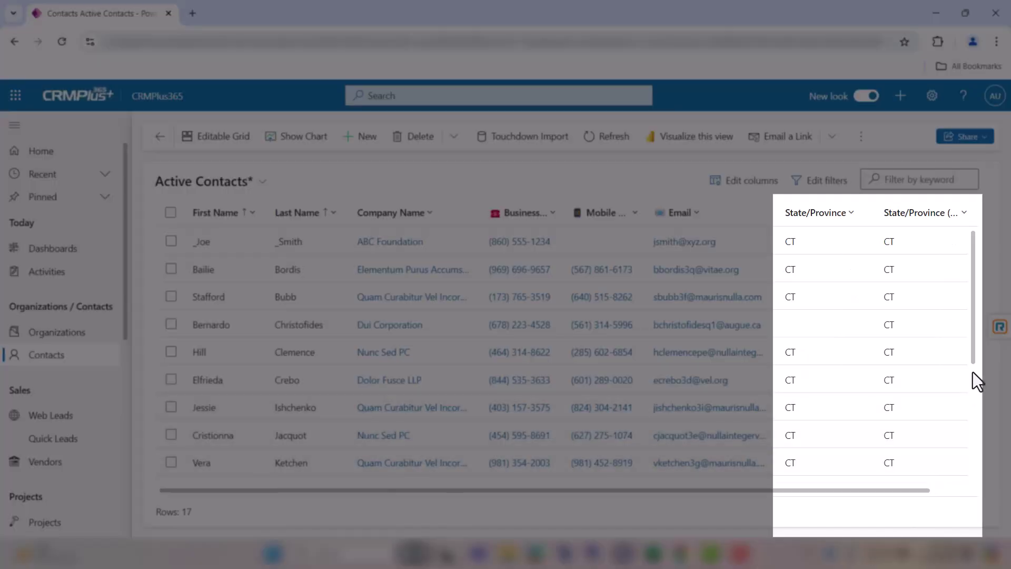
pyautogui.scroll(-1, 946, 345)
pyautogui.scroll(-3, 944, 343)
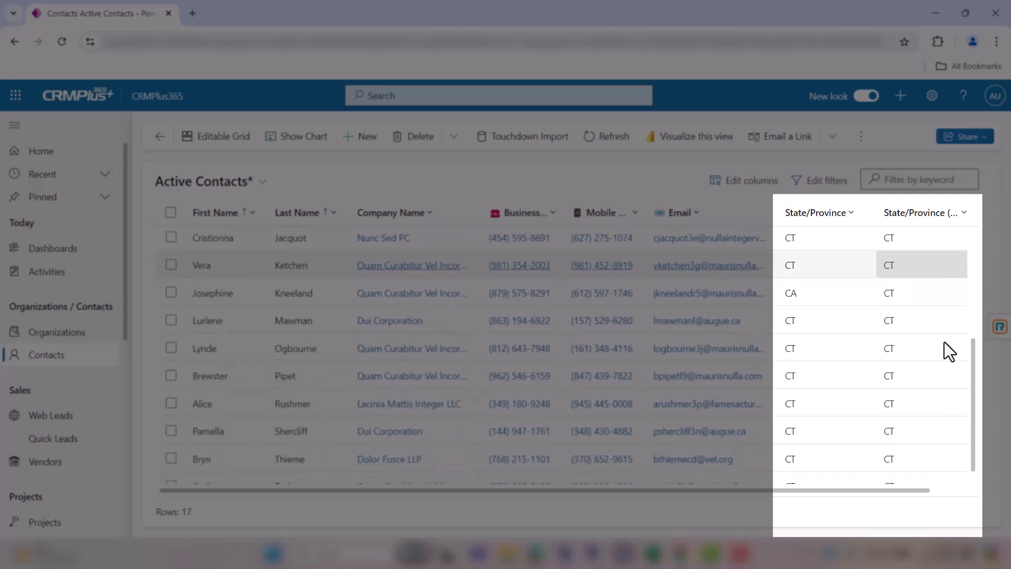